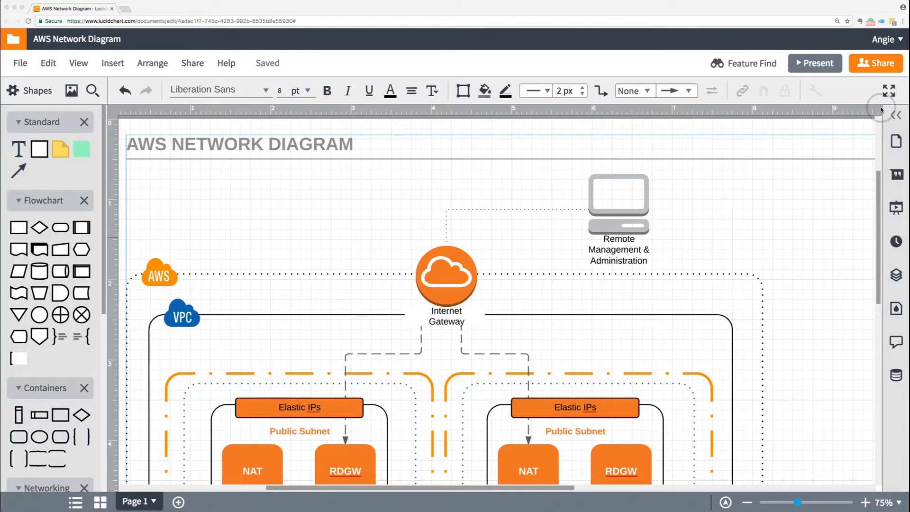
Invite a colleague and Sample group to the diagram with Can comment access and send the invitation
click(866, 68)
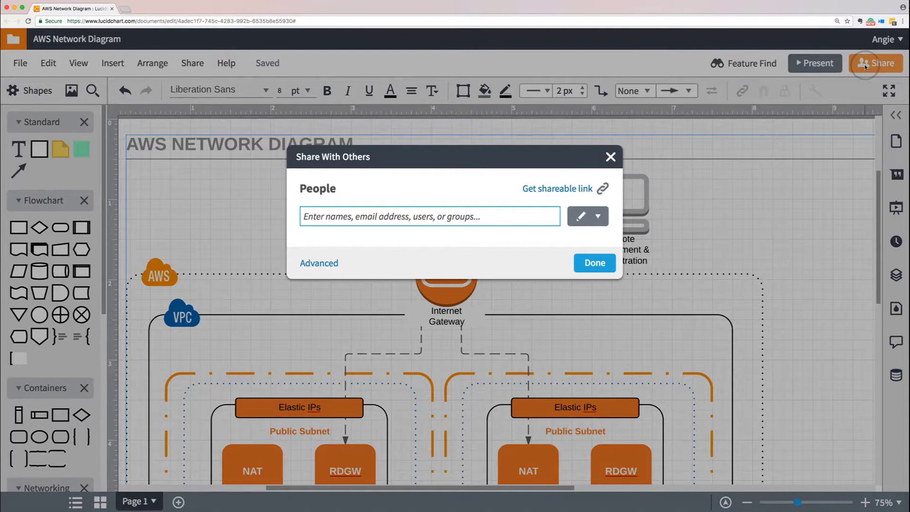
text(nick)
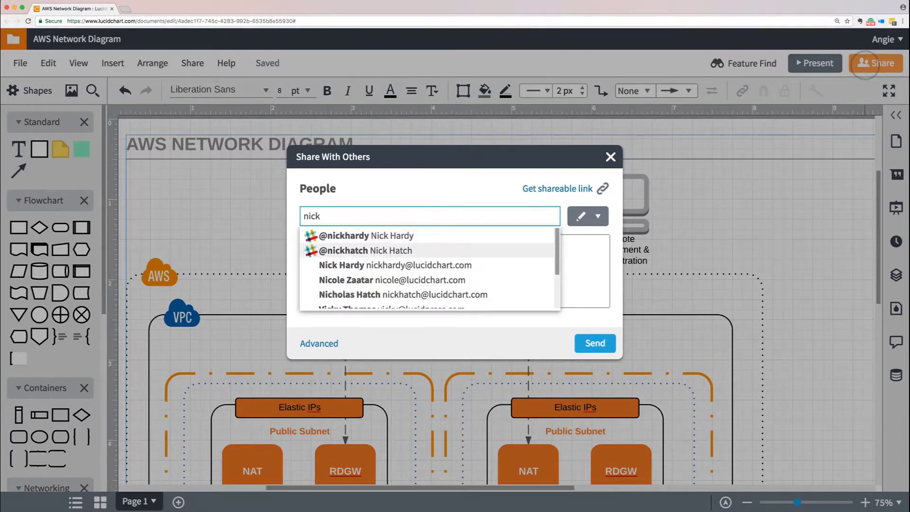
key(Return)
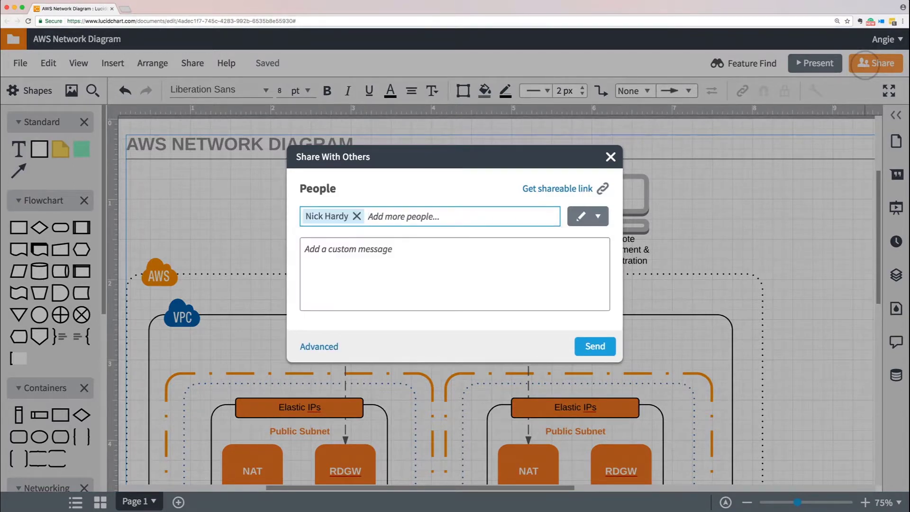
text(sample)
key(Return)
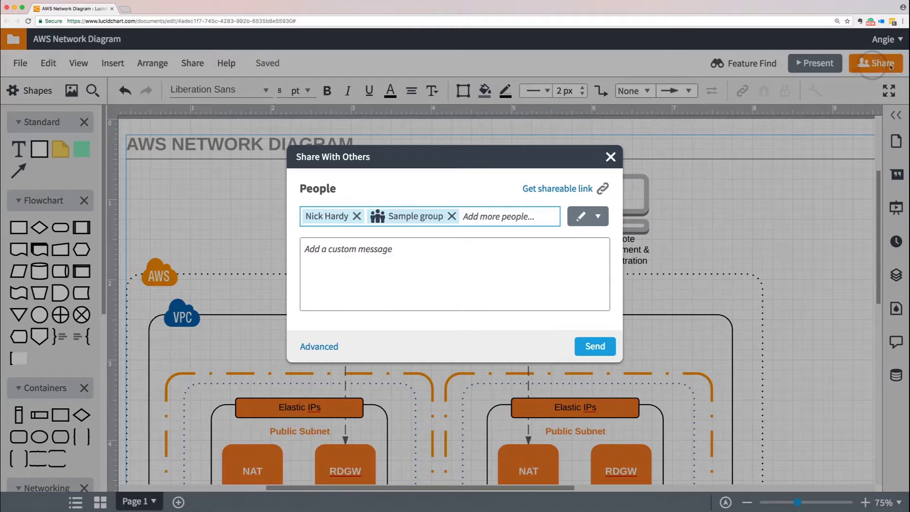
click(598, 216)
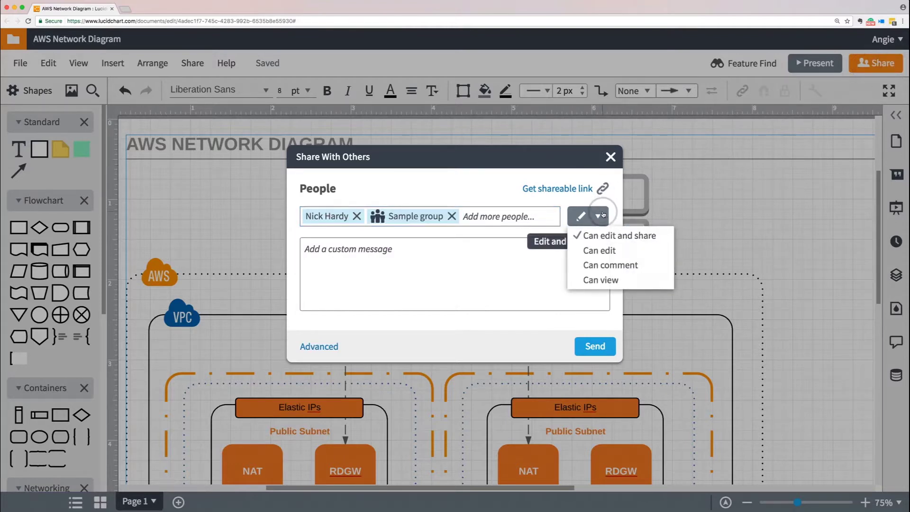
click(613, 271)
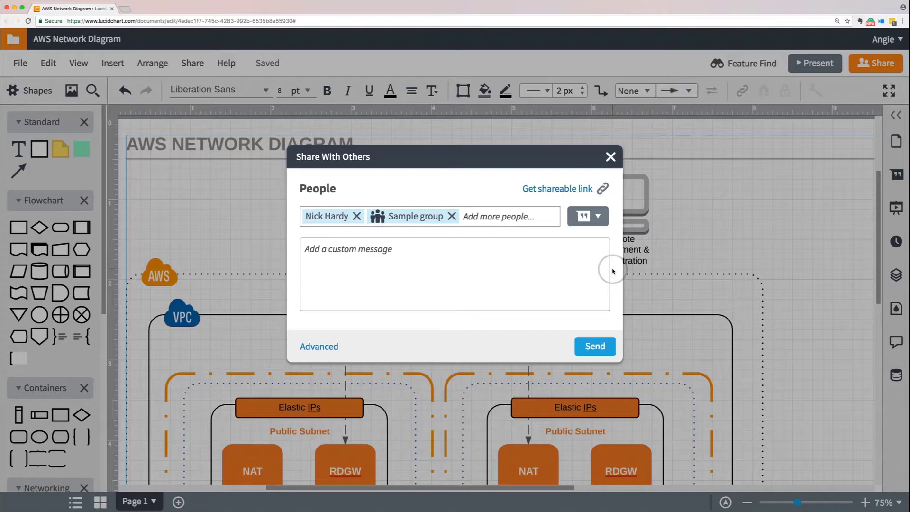
click(597, 346)
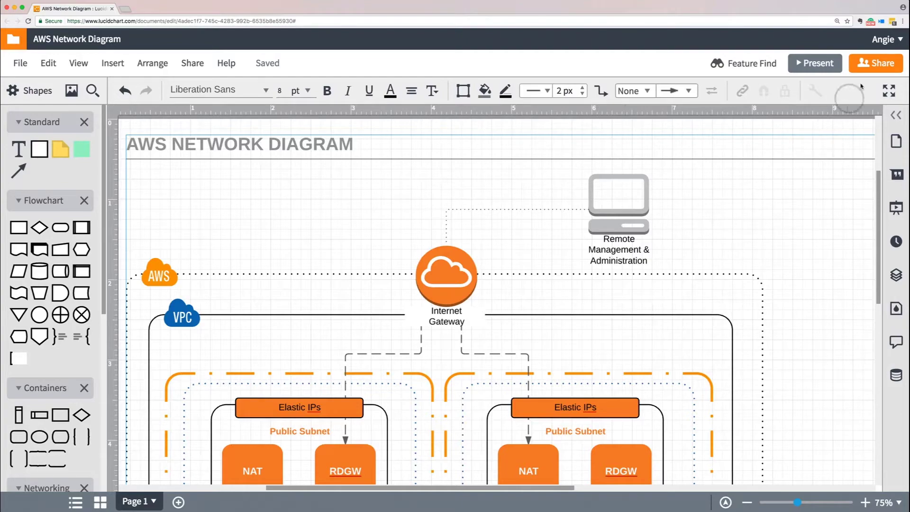
Reopen the Share With Others dialog to confirm the colleague and Sample group are listed
click(873, 64)
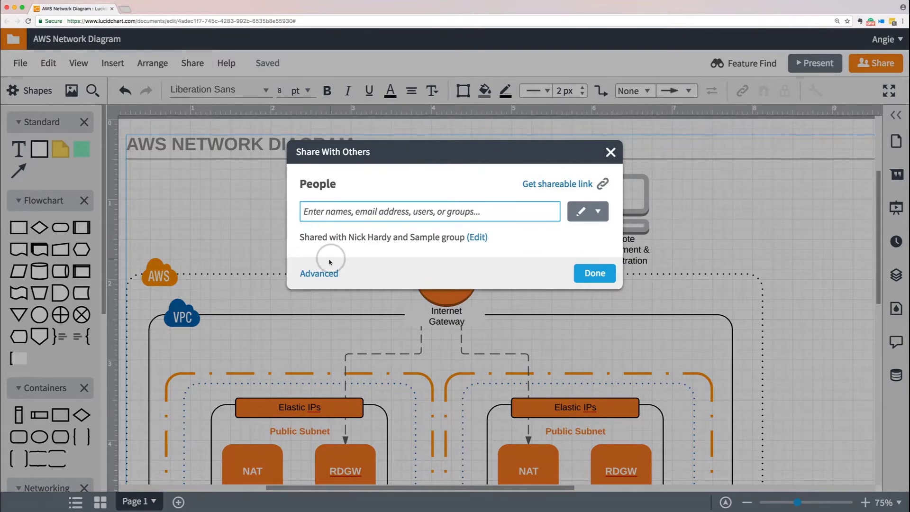
In the advanced sharing settings, give the colleague Can edit access and remove Sample group
click(326, 274)
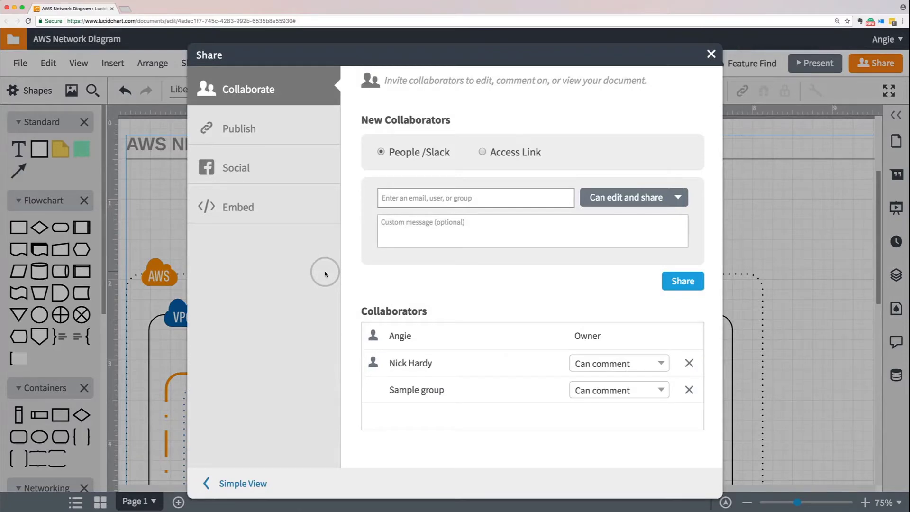
click(662, 364)
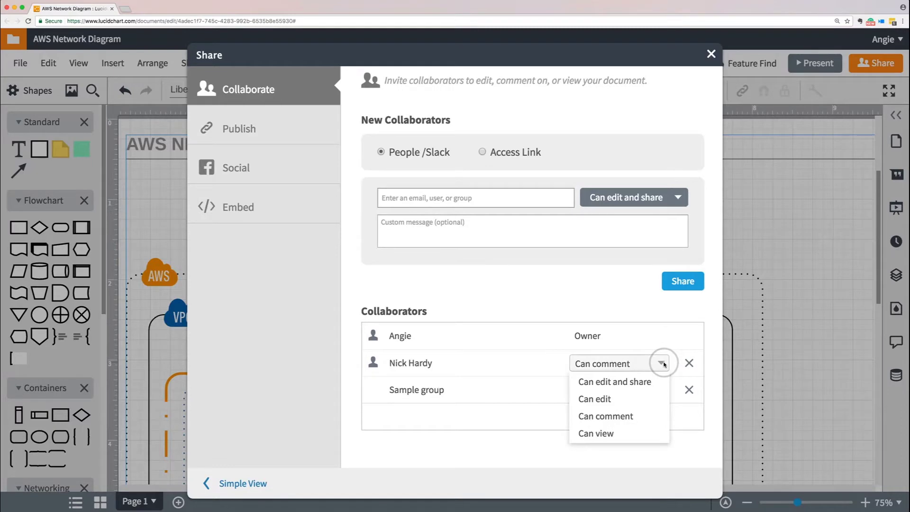
click(642, 398)
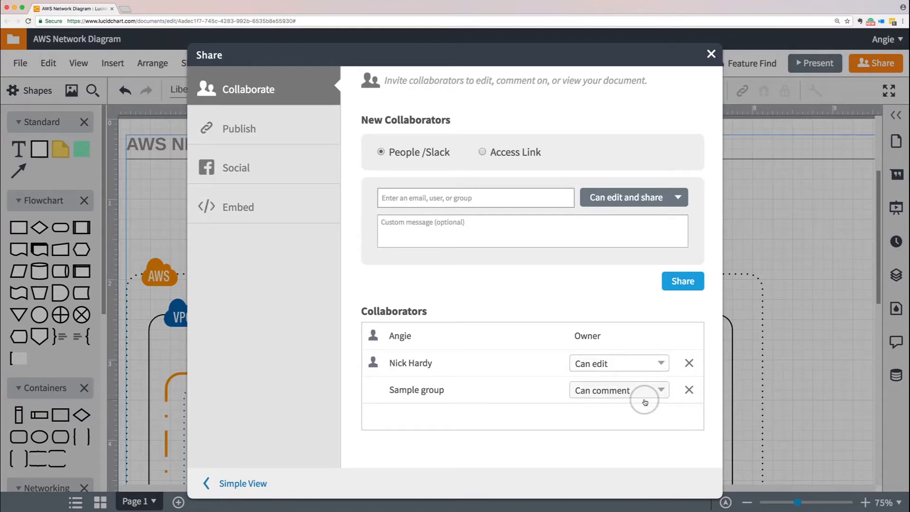
click(689, 364)
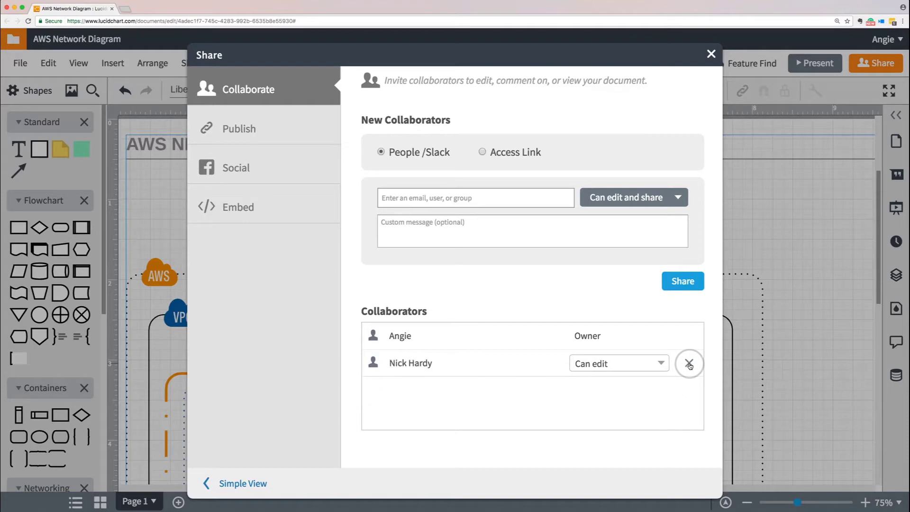
click(711, 54)
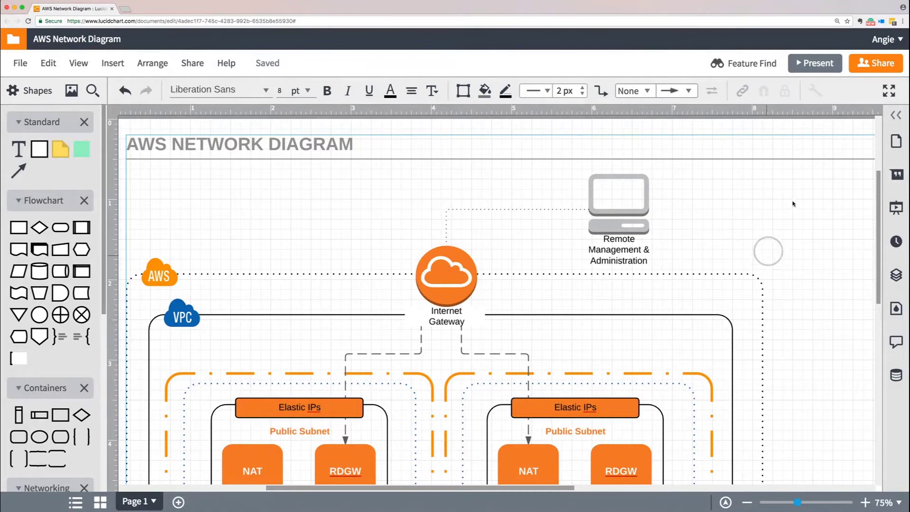
Turn on link sharing set to 'can view', copy the link, and close the dialog
click(875, 63)
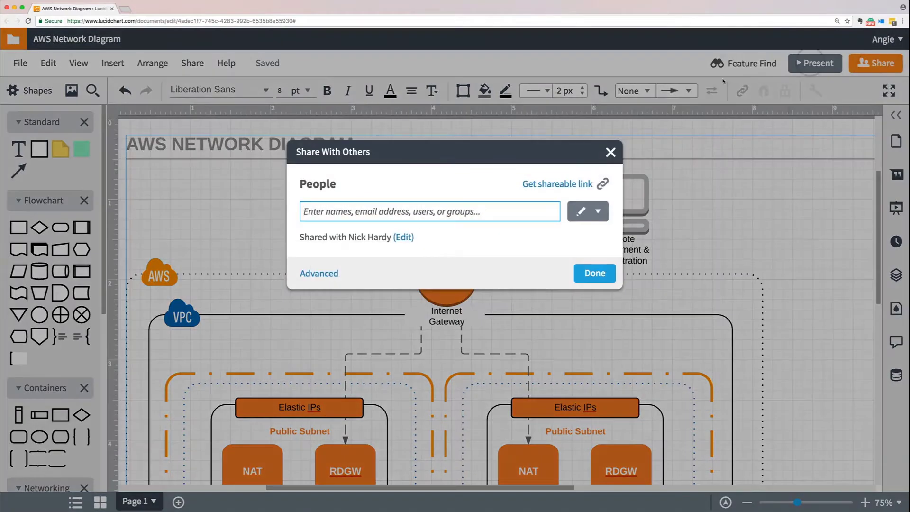
click(589, 185)
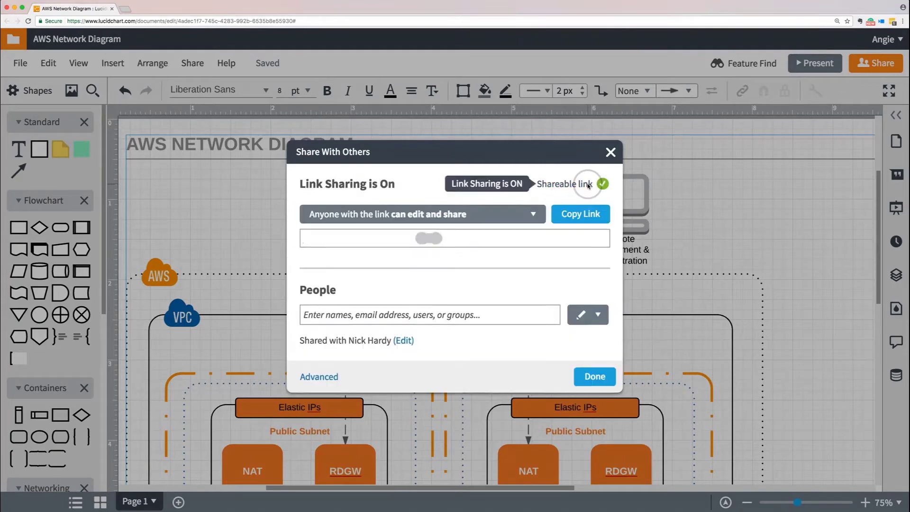
click(534, 215)
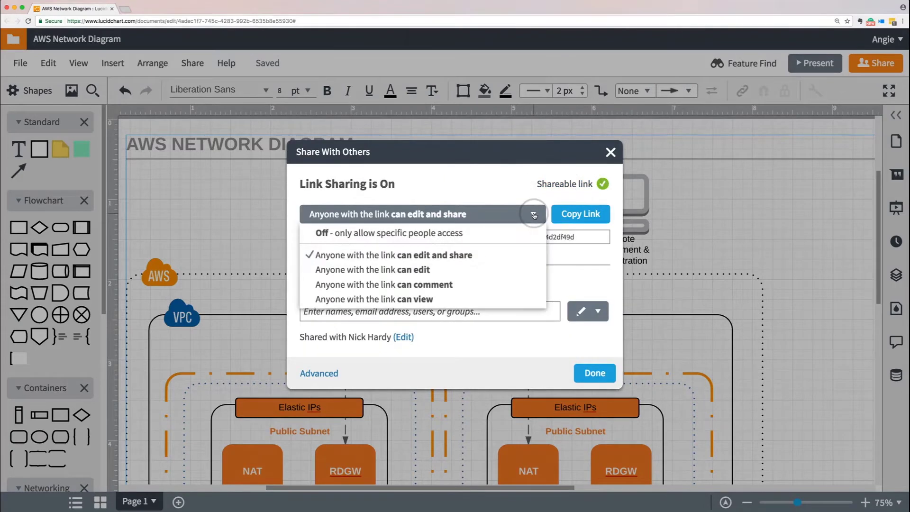
click(499, 301)
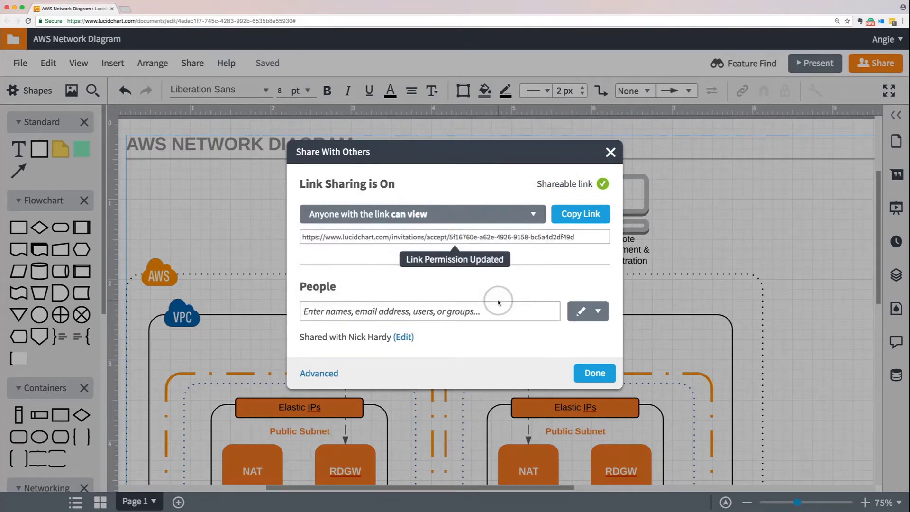
click(577, 214)
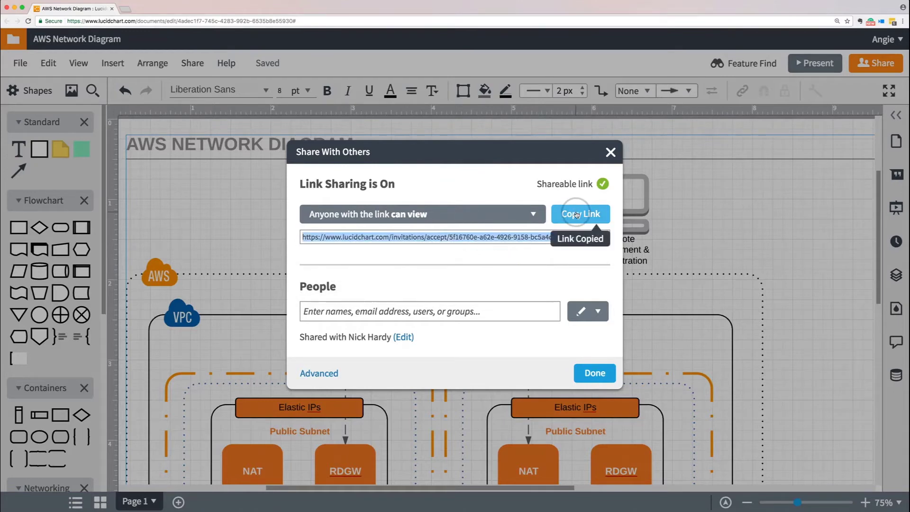
click(599, 372)
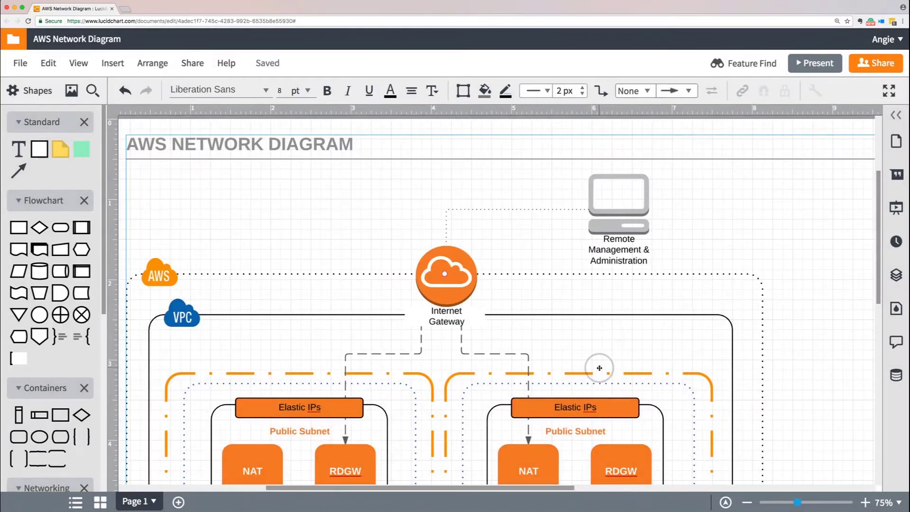
In advanced share settings, change the Multi-use link from Can view to Can comment
click(876, 63)
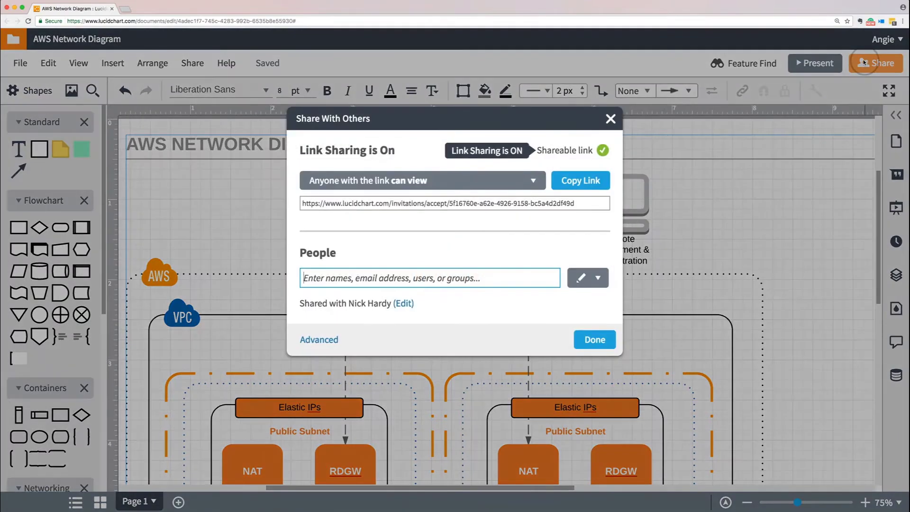
click(332, 339)
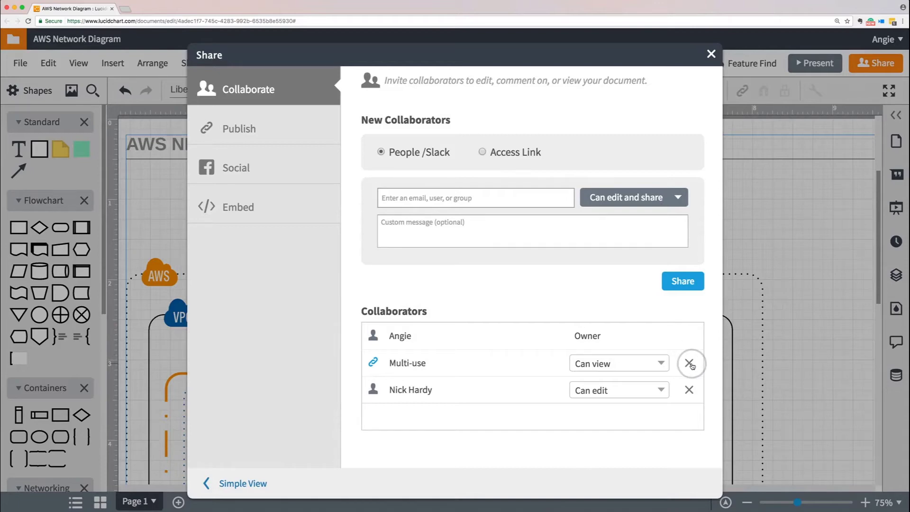
click(662, 364)
click(647, 416)
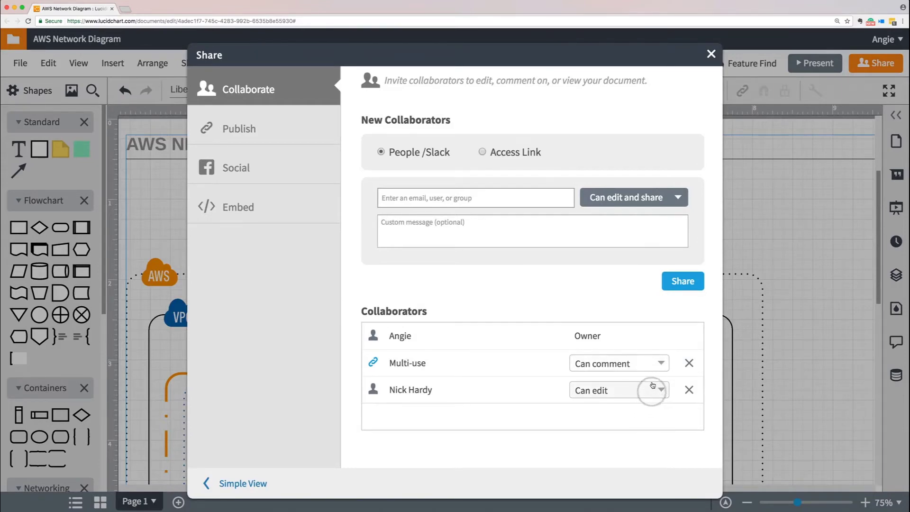
click(711, 54)
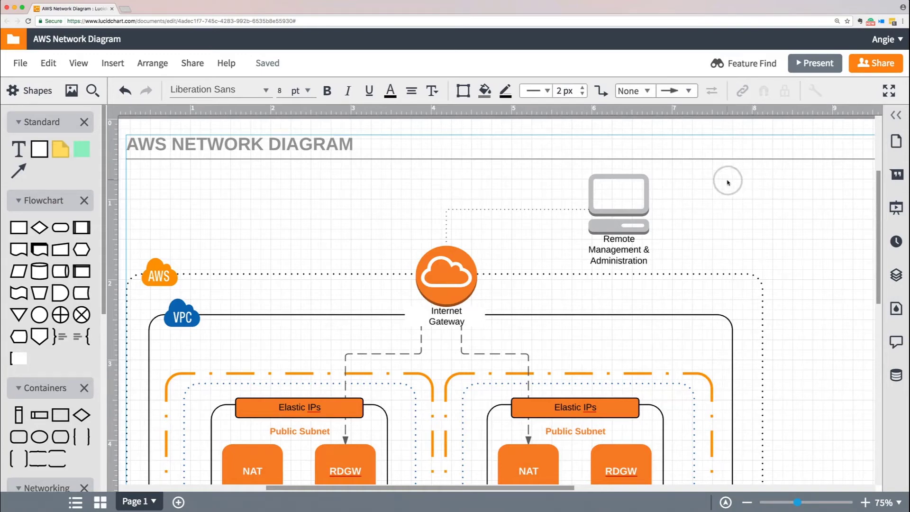
click(897, 175)
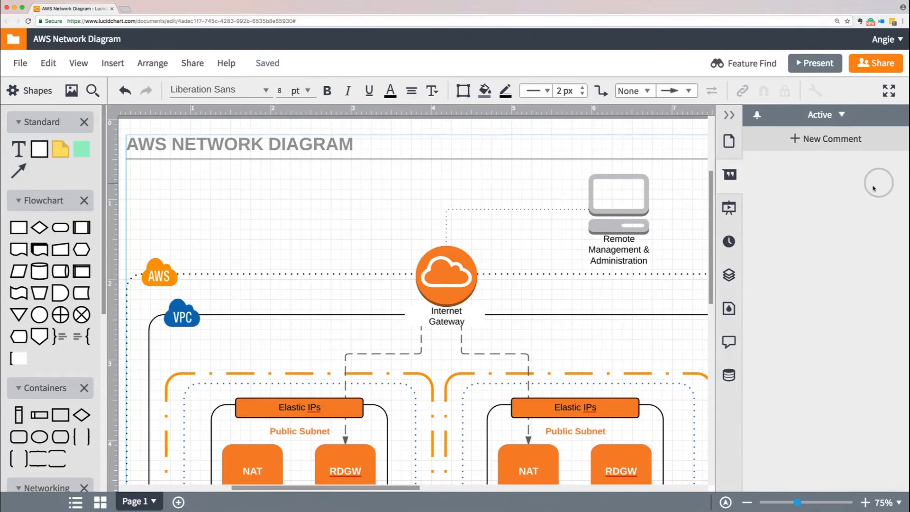
click(803, 142)
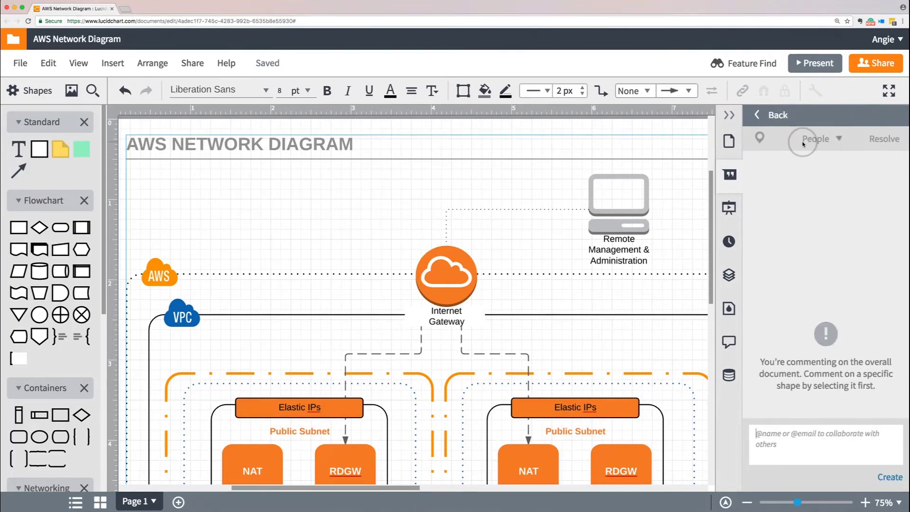
text(@pra)
key(Return)
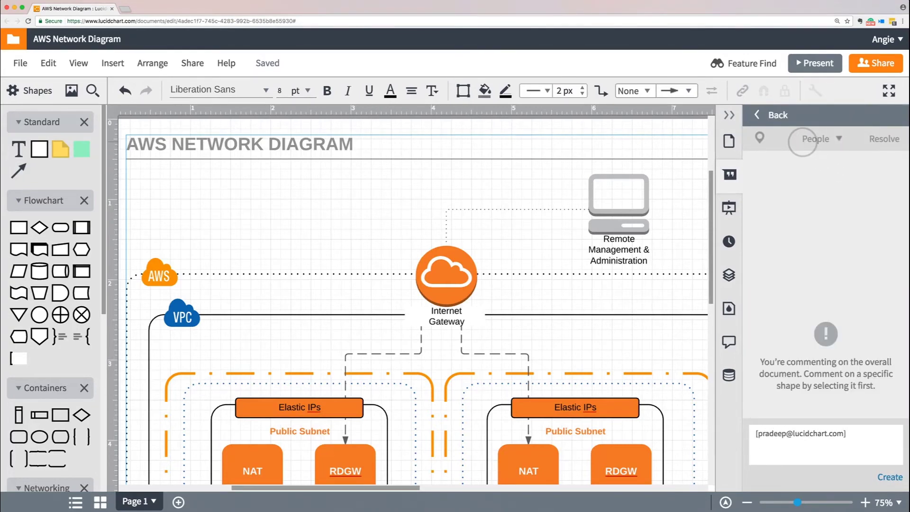
text(look at this)
Post the comment, set Every mentioned user to Can comment, and cancel the notification prompt
click(890, 476)
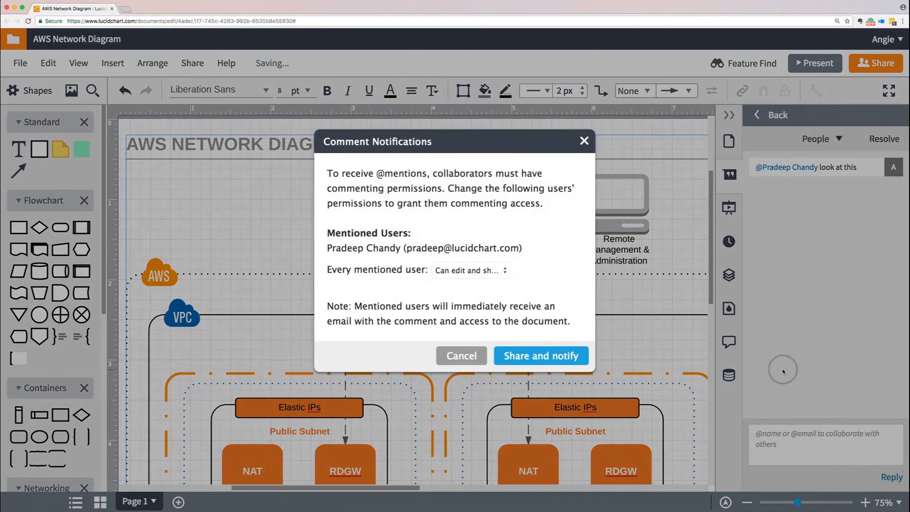
click(512, 273)
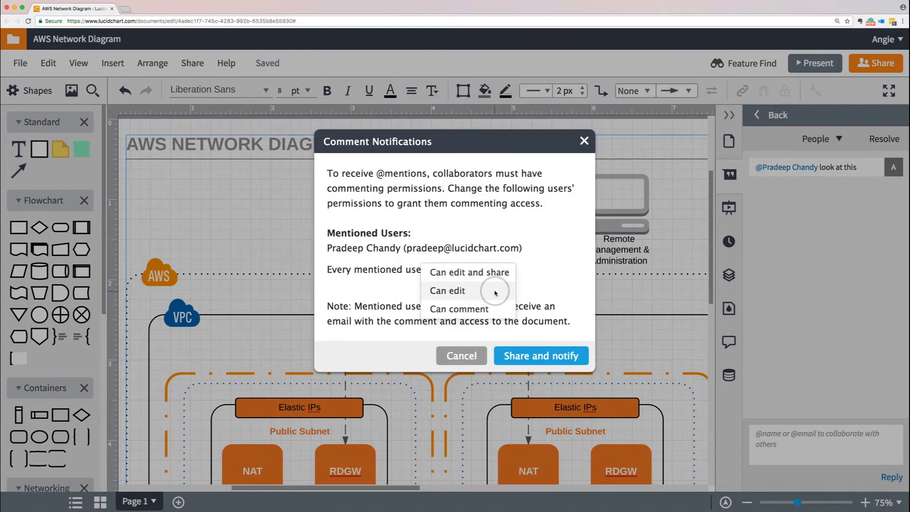
click(493, 309)
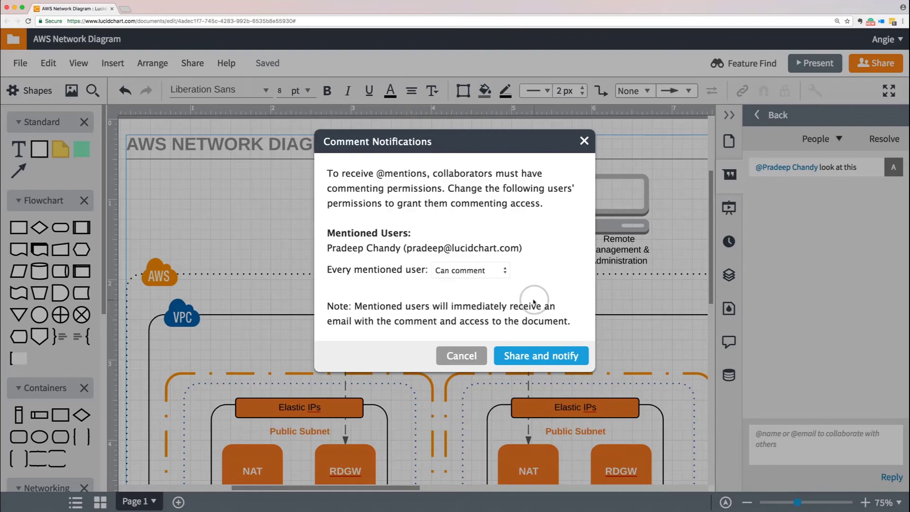
click(467, 357)
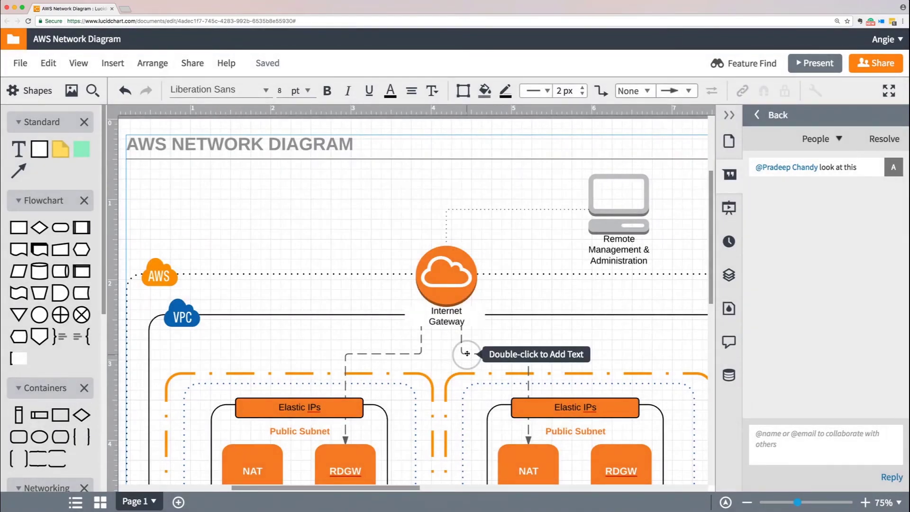
Collapse the Comments panel with the >> button so the AWS Network Diagram canvas shows alone
click(730, 116)
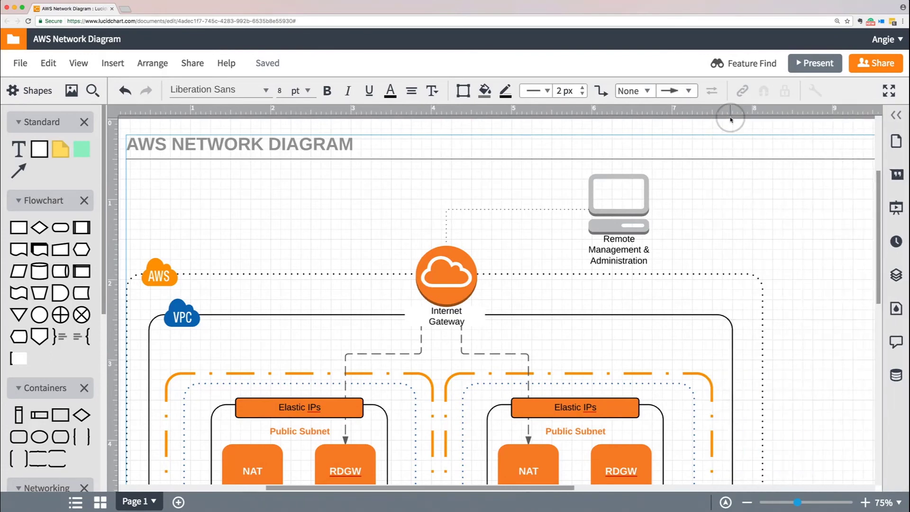